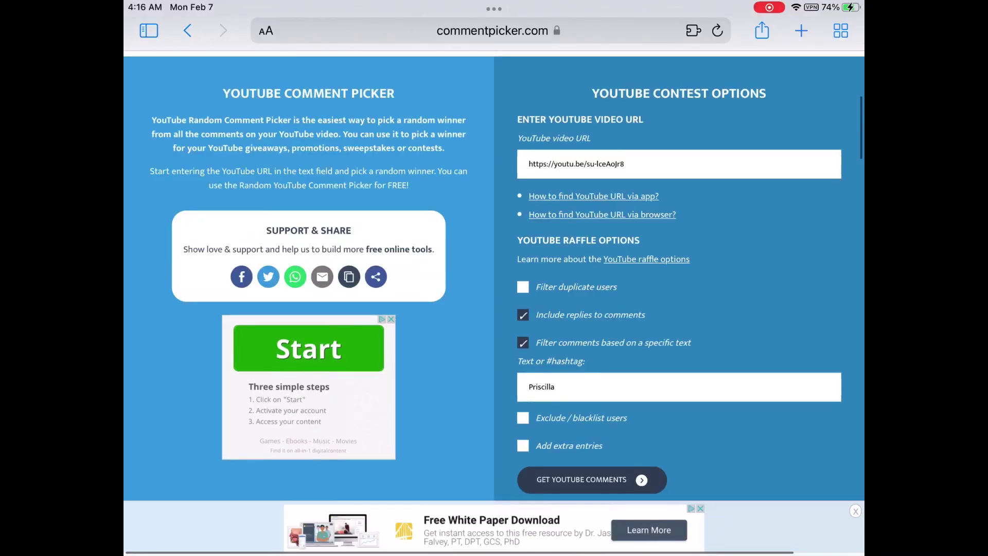
Fetch the video's comments filtered by 'Priscilla', returning 22 matches
left_click(592, 480)
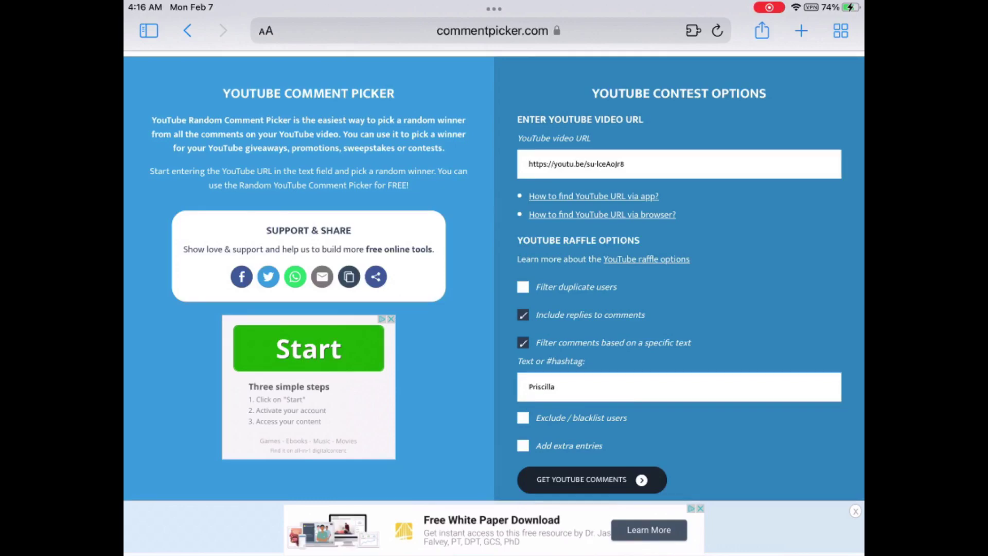
left_click(592, 479)
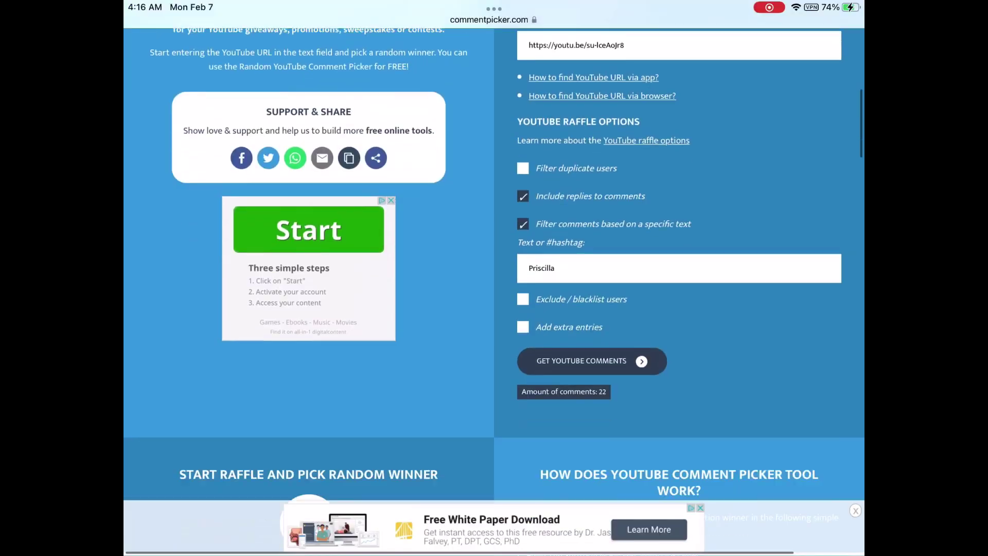
scroll(494, 309, "down", 5)
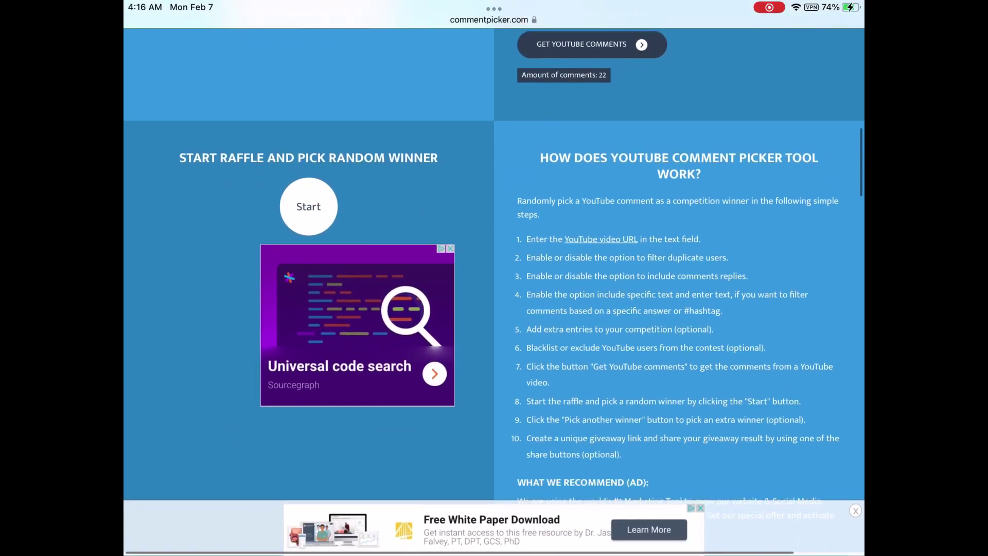
Start the raffle to pick a random winner among the 22 Priscilla comments
left_click(309, 191)
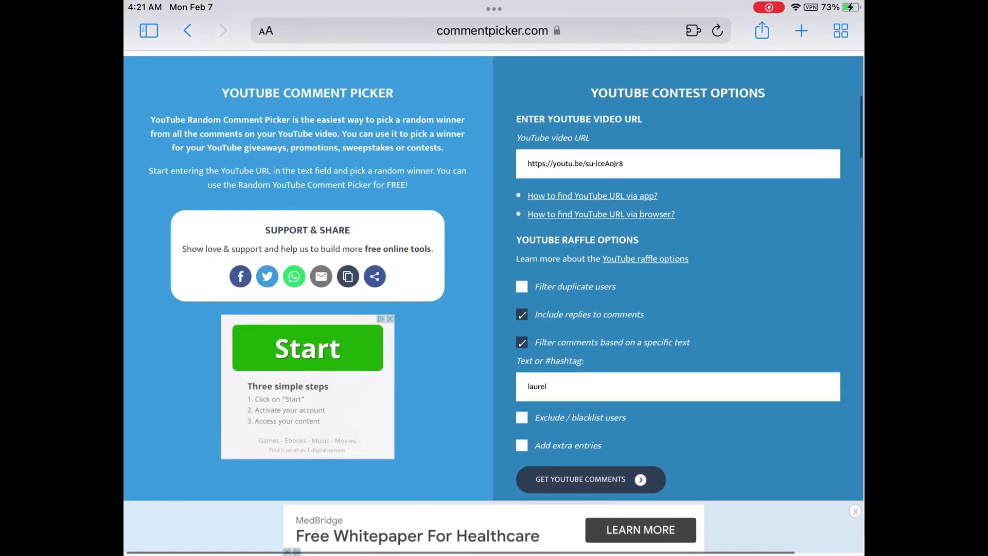
Fetch the comments filtered by 'laurel', returning 53 matches
left_click(590, 479)
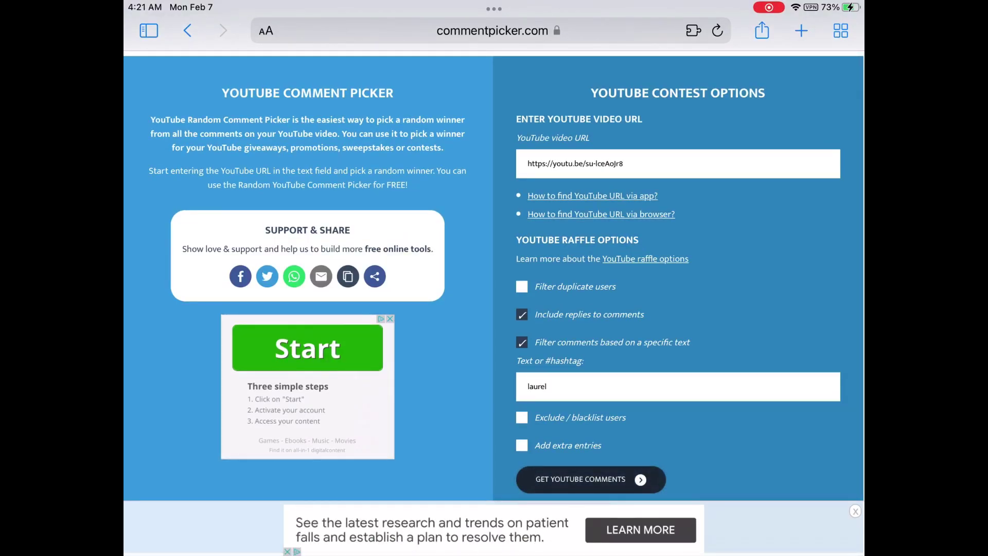
scroll(494, 310, "down", 5)
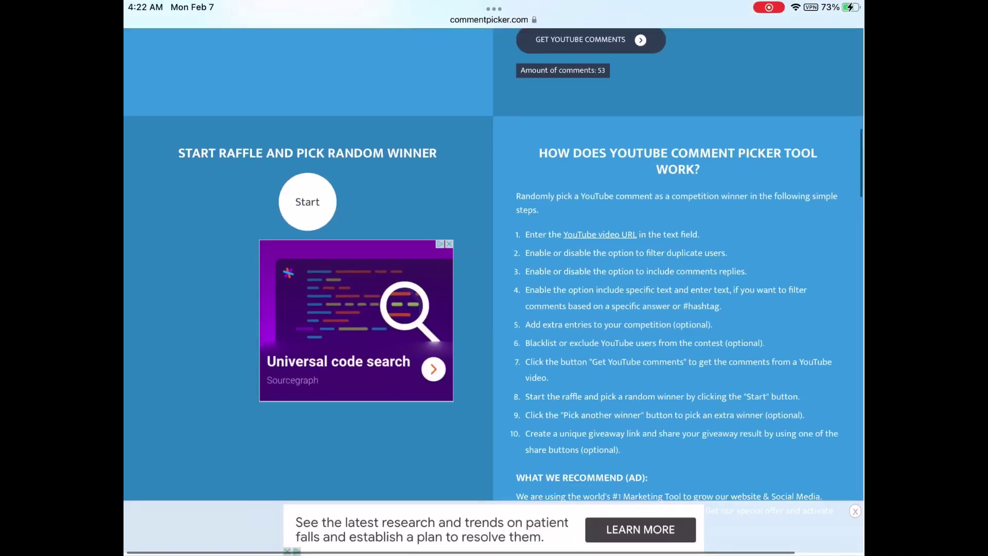
left_click(308, 164)
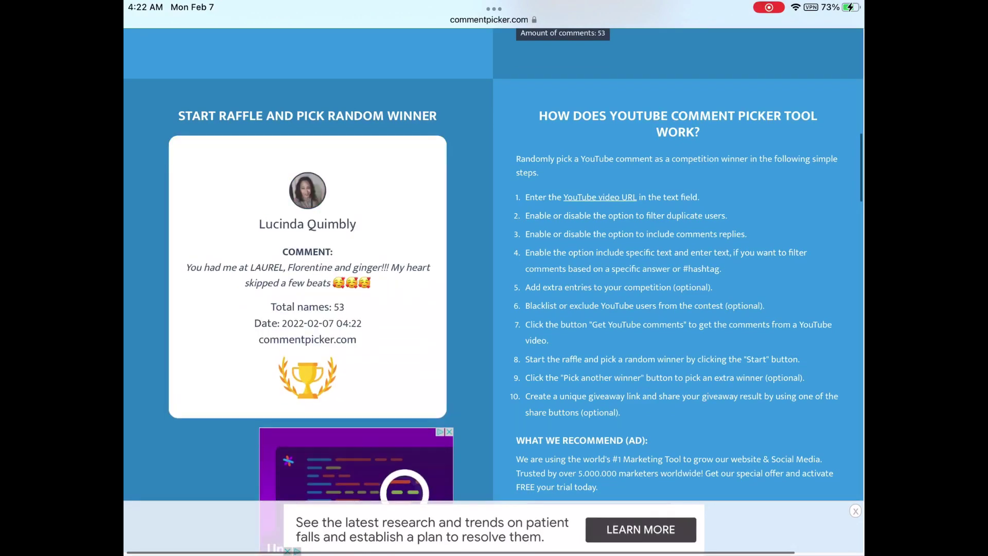